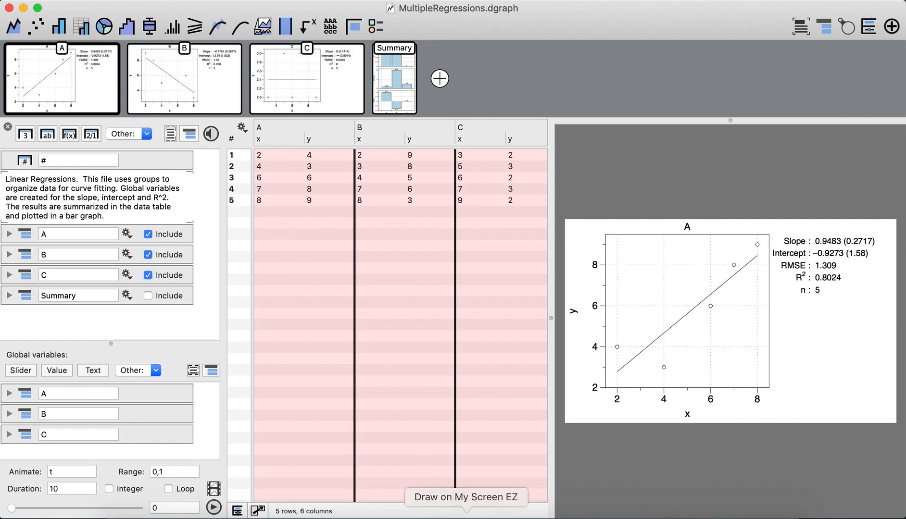
click(467, 518)
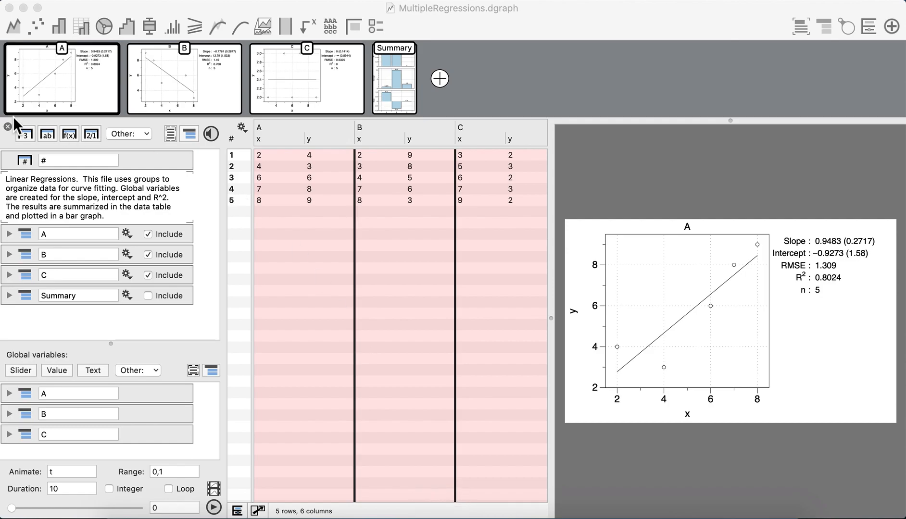
drag(3, 116, 40, 113)
mouse_move(110, 115)
mouse_down()
mouse_move(675, 109)
mouse_move(896, 122)
mouse_move(888, 35)
mouse_move(740, 35)
mouse_up()
mouse_move(673, 40)
mouse_down()
mouse_move(395, 27)
mouse_move(169, 38)
mouse_move(8, 32)
mouse_move(3, 112)
mouse_up()
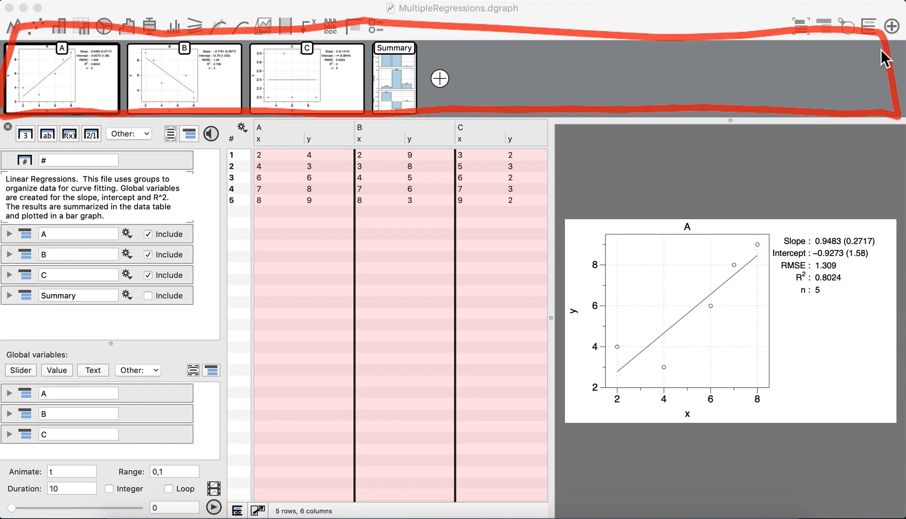
- Hide the column definitions and global variables beside the data table, and show them again
click(869, 24)
click(869, 23)
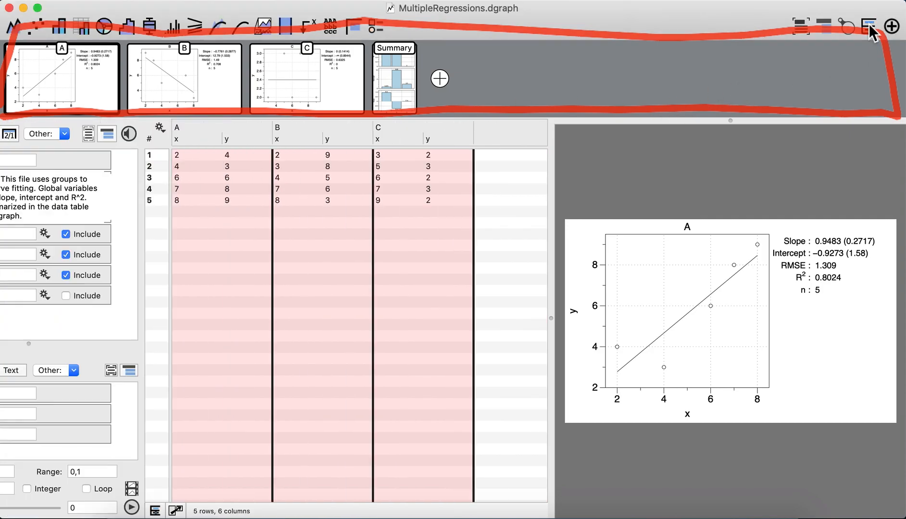
click(869, 23)
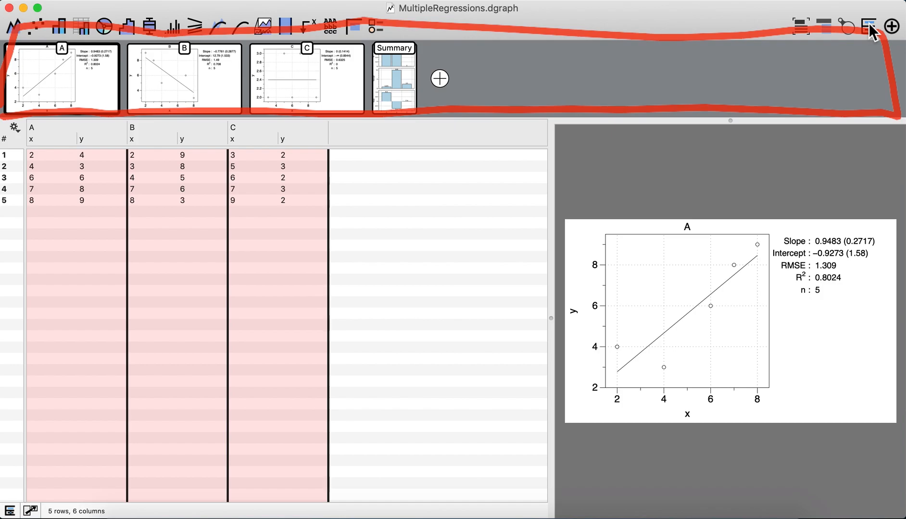
click(869, 24)
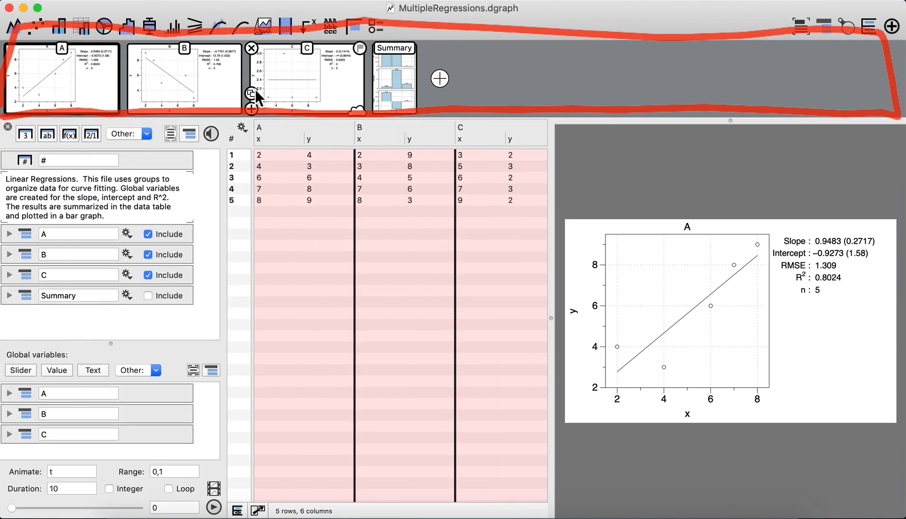
click(871, 27)
click(871, 26)
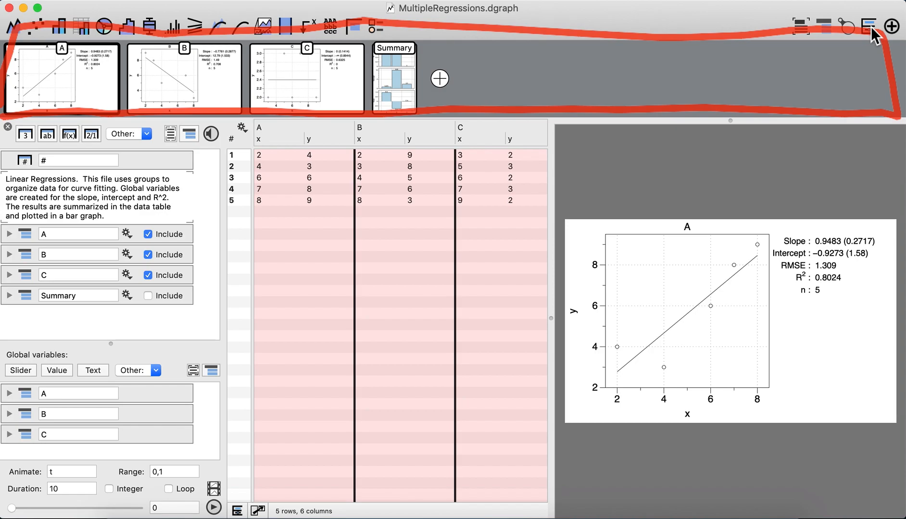
click(503, 231)
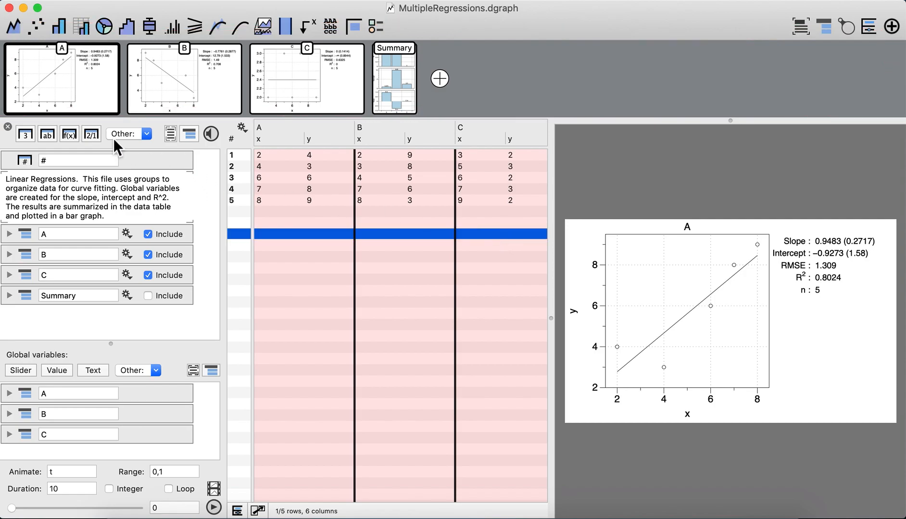
mouse_move(113, 124)
mouse_down()
mouse_move(98, 424)
mouse_move(128, 395)
mouse_up()
mouse_move(219, 112)
mouse_down()
mouse_move(230, 336)
mouse_move(223, 497)
mouse_move(331, 510)
mouse_move(541, 505)
mouse_up()
mouse_move(544, 437)
mouse_down()
mouse_move(538, 209)
mouse_move(492, 121)
mouse_move(226, 123)
mouse_up()
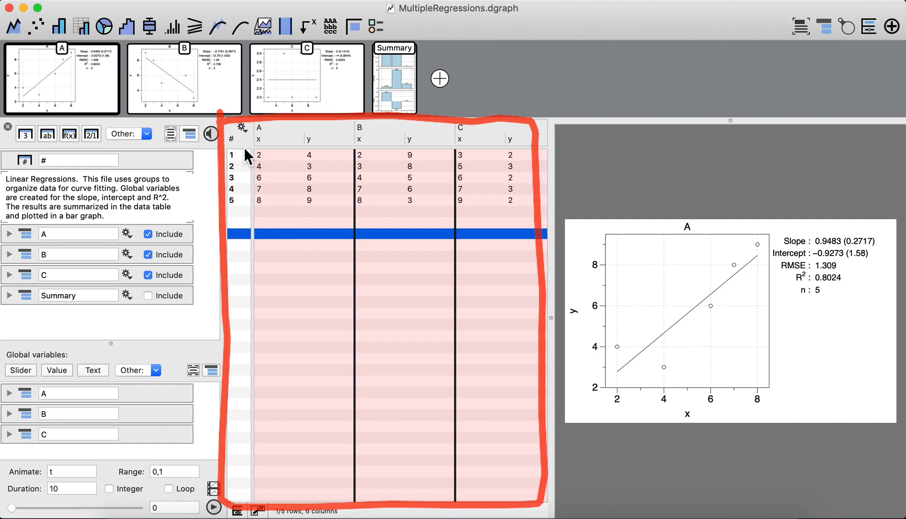
drag(244, 147, 253, 435)
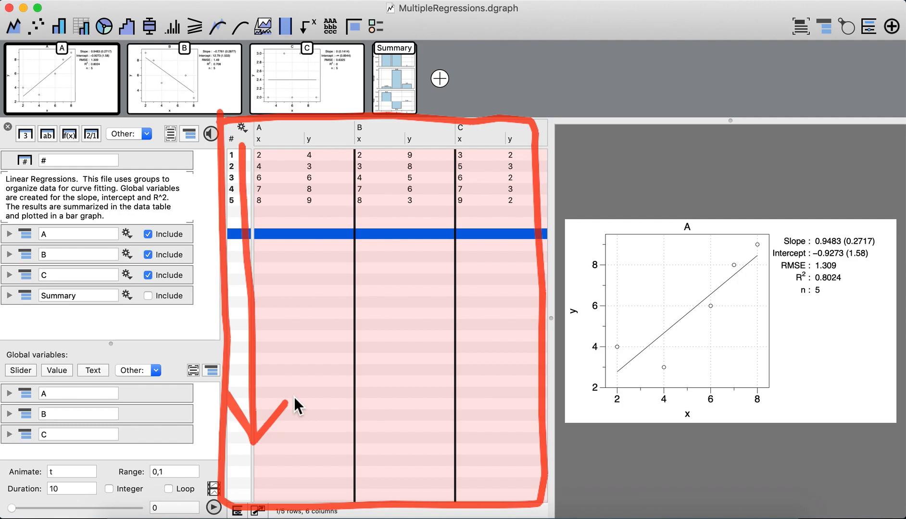
key(Escape)
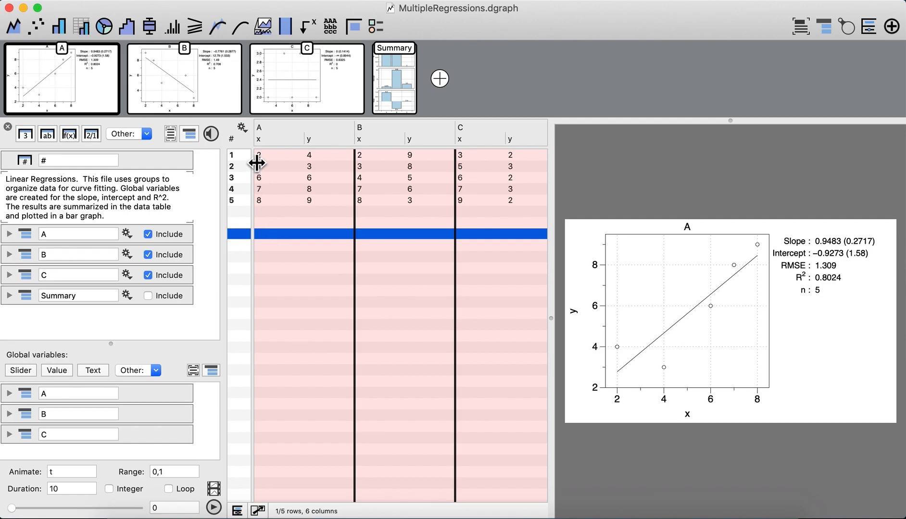
mouse_move(253, 145)
mouse_down()
mouse_move(280, 129)
mouse_move(243, 127)
mouse_up()
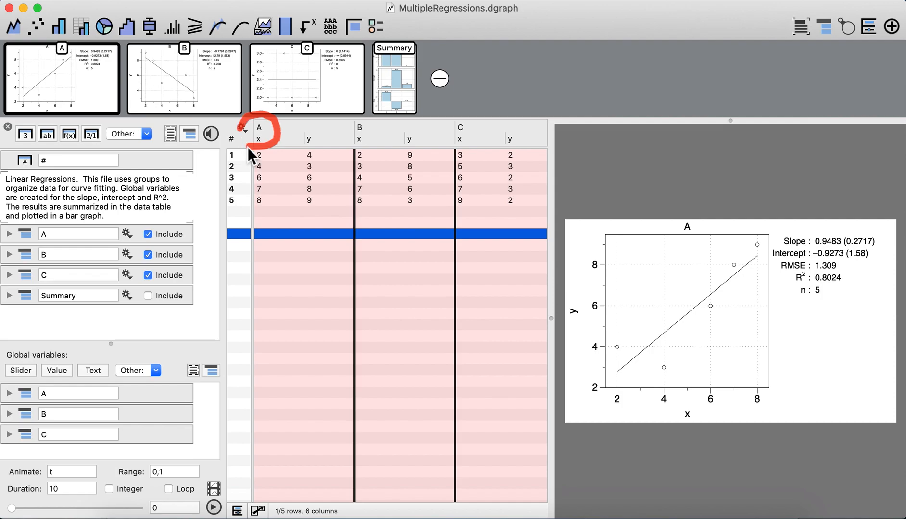
drag(338, 125, 361, 114)
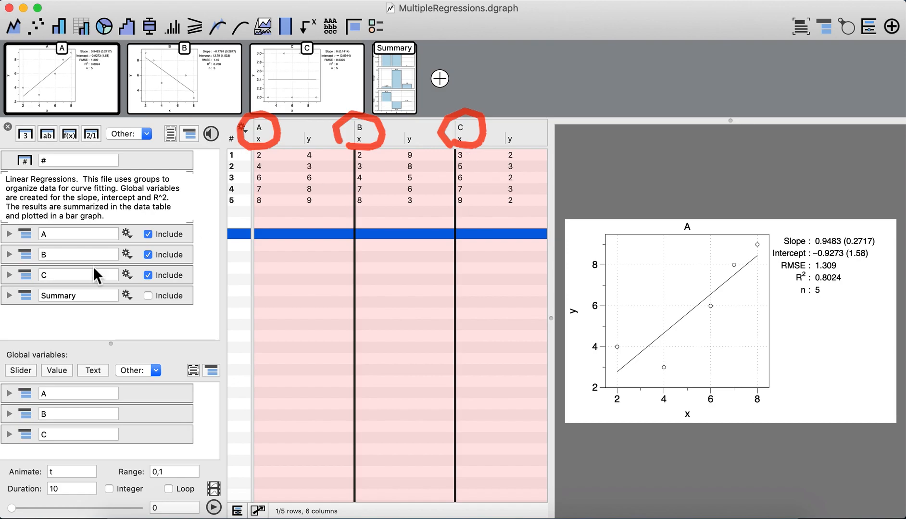
- Select the data groups A, B and C together and expand them to show their x and y columns
drag(202, 276, 178, 235)
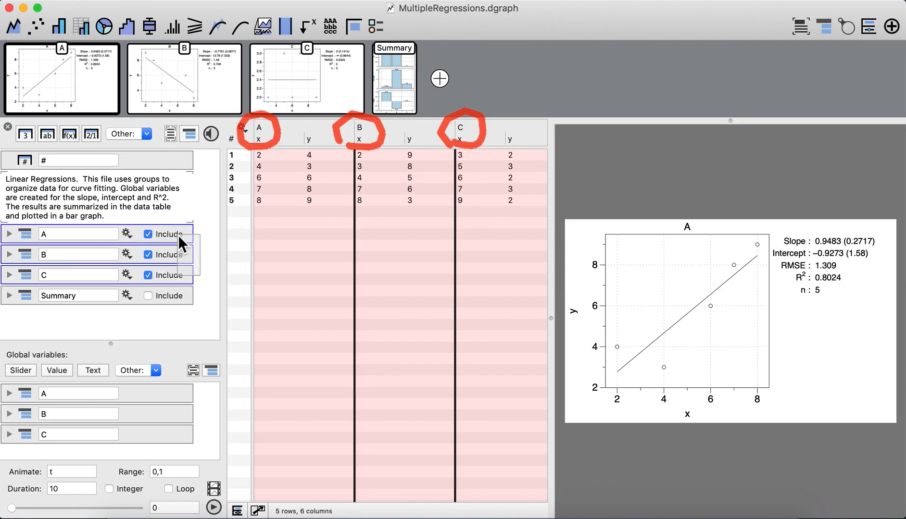
key(Right)
scroll(163, 262, down, 5)
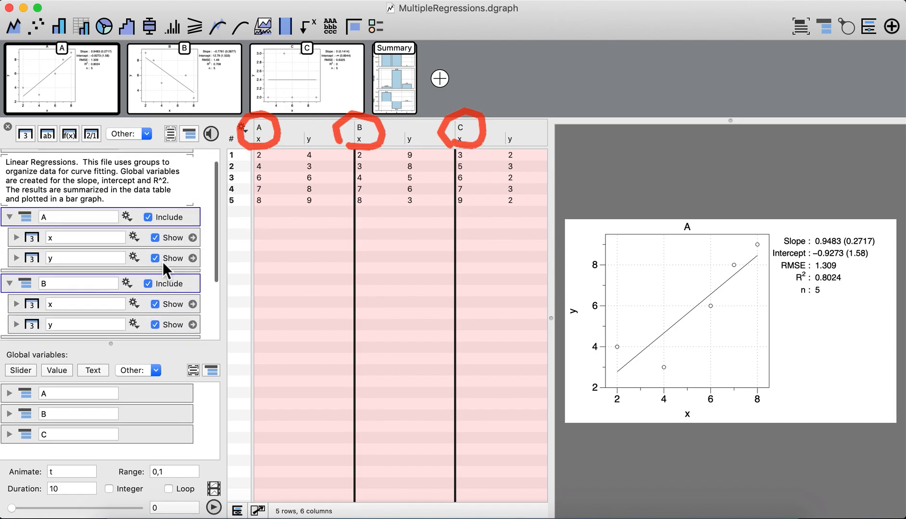
scroll(163, 263, up, 5)
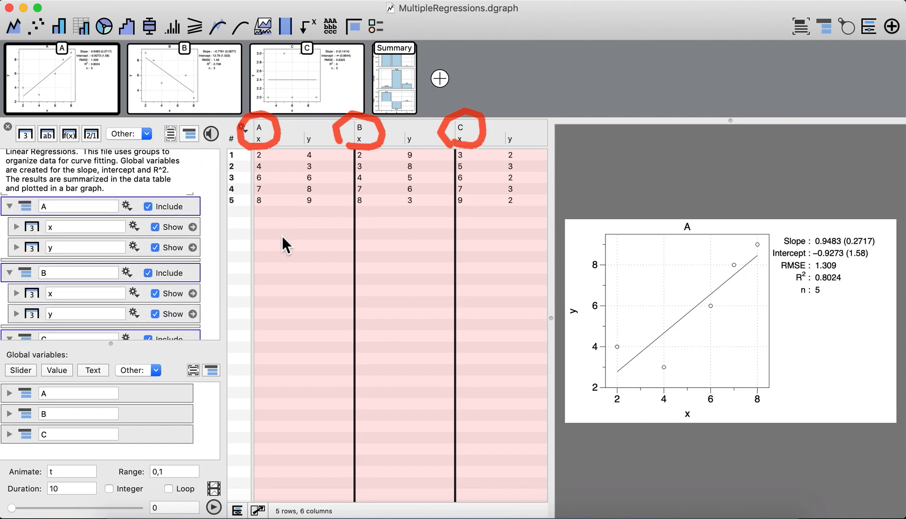
- Exclude groups A and C from the data table, keeping only group B included
click(148, 207)
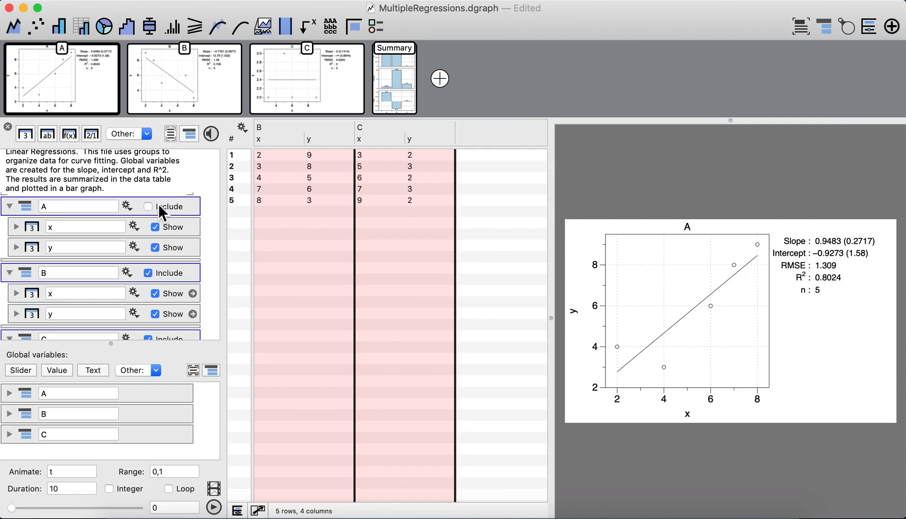
scroll(158, 323, down, 3)
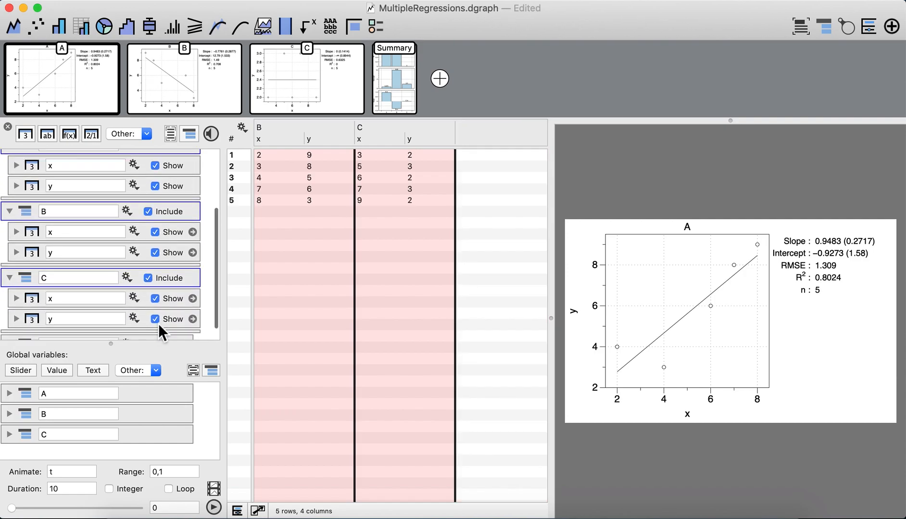
click(149, 276)
mouse_move(252, 148)
mouse_down()
mouse_move(276, 118)
mouse_move(260, 145)
mouse_up()
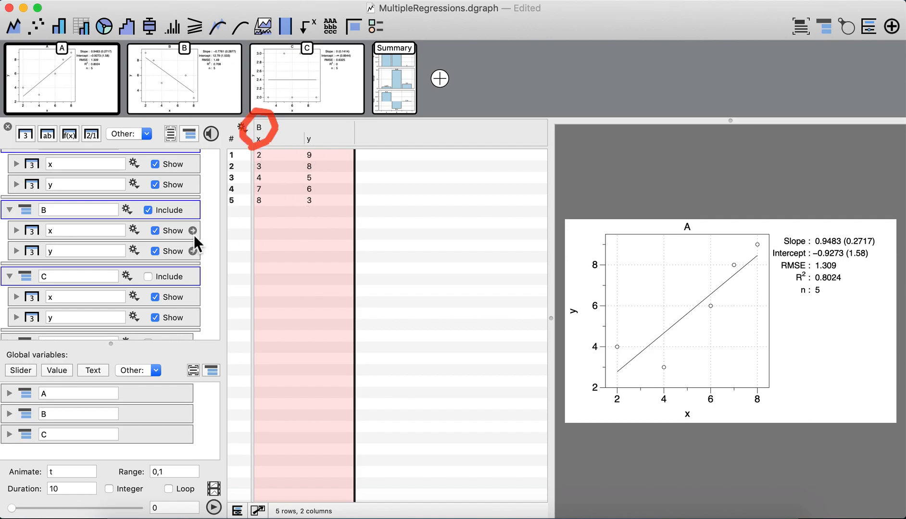
drag(59, 204, 53, 233)
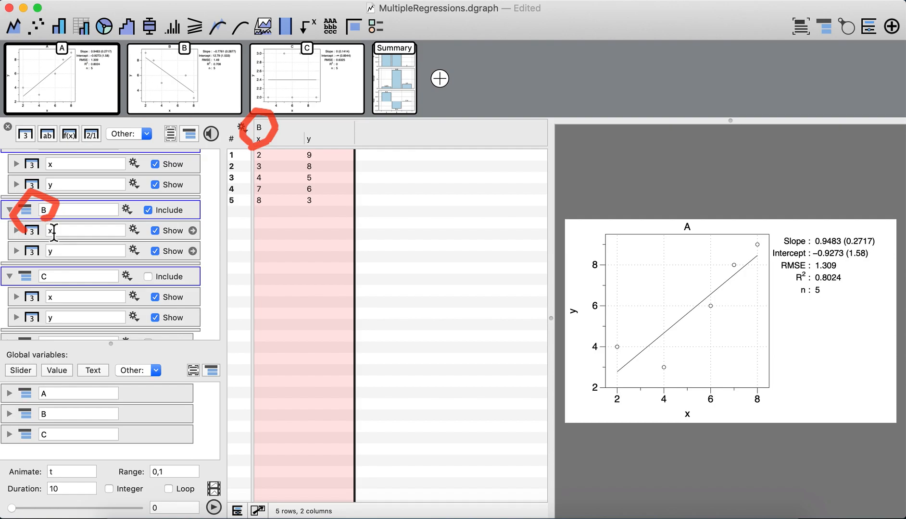
mouse_move(247, 169)
mouse_down()
mouse_move(250, 134)
mouse_move(240, 130)
mouse_up()
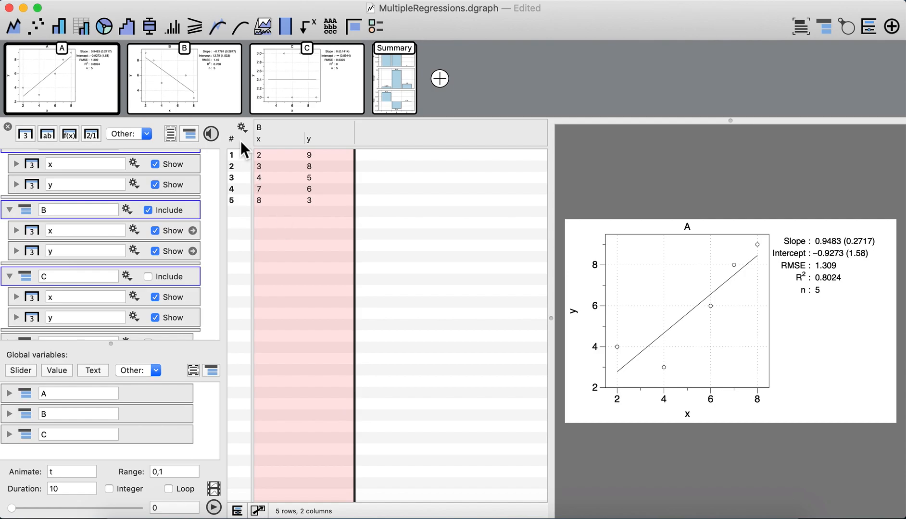
mouse_move(241, 140)
mouse_down()
mouse_move(253, 112)
mouse_move(244, 137)
mouse_up()
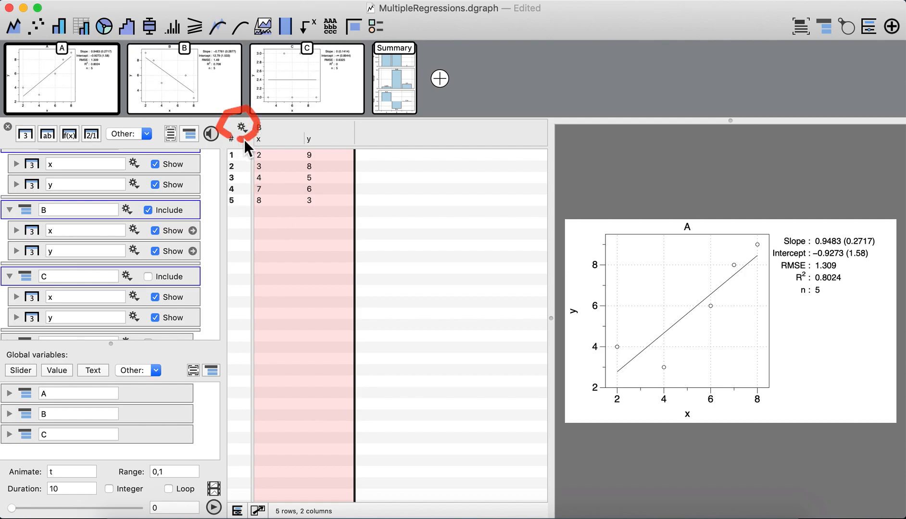
mouse_move(244, 489)
mouse_down()
mouse_move(240, 505)
mouse_move(243, 473)
mouse_move(225, 482)
mouse_up()
drag(240, 414, 235, 147)
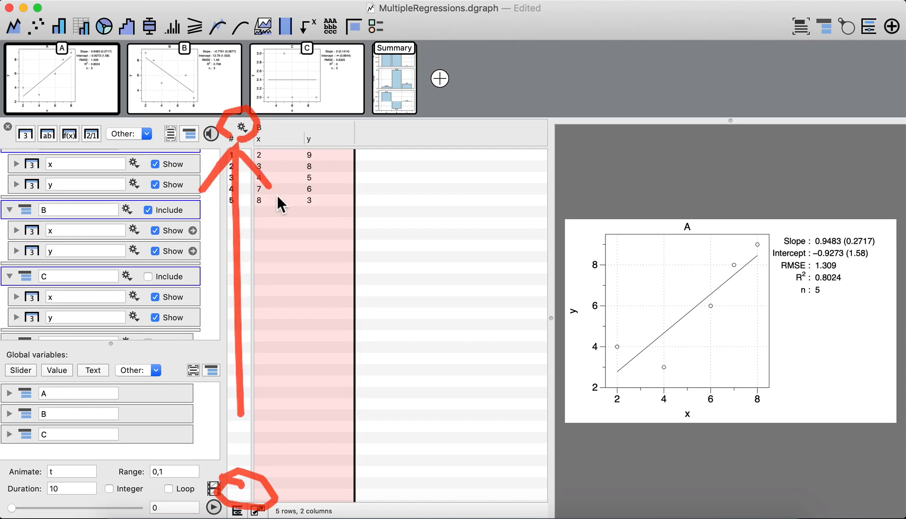
- Import the file Transact.csv from the R data sets folder on the Desktop into the data table
click(242, 127)
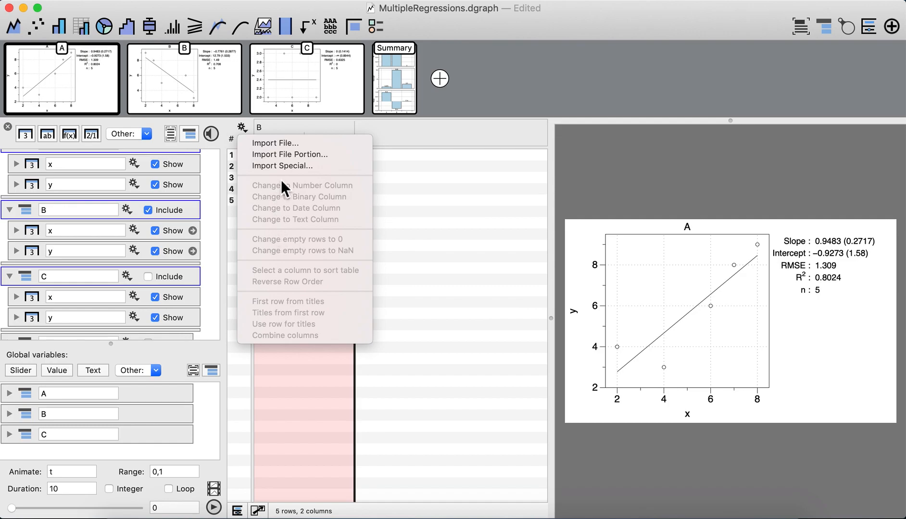
click(284, 145)
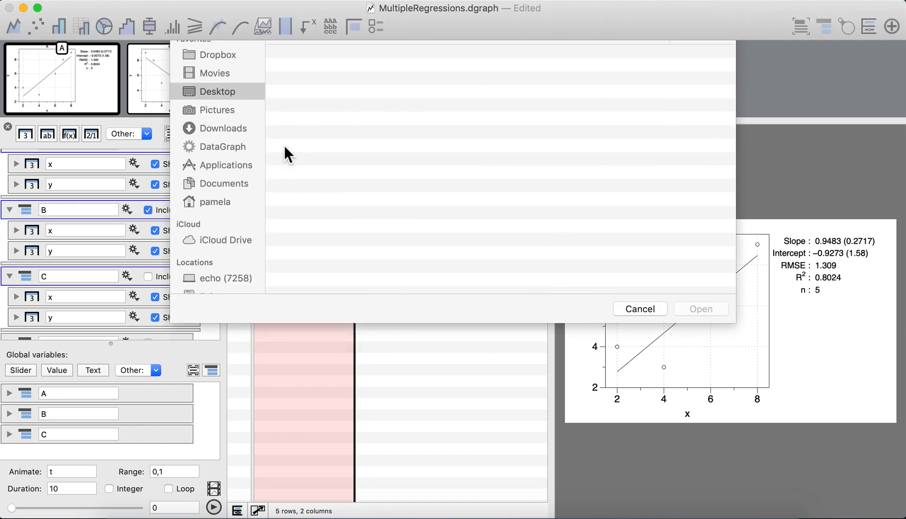
scroll(368, 259, down, 3)
scroll(368, 259, up, 3)
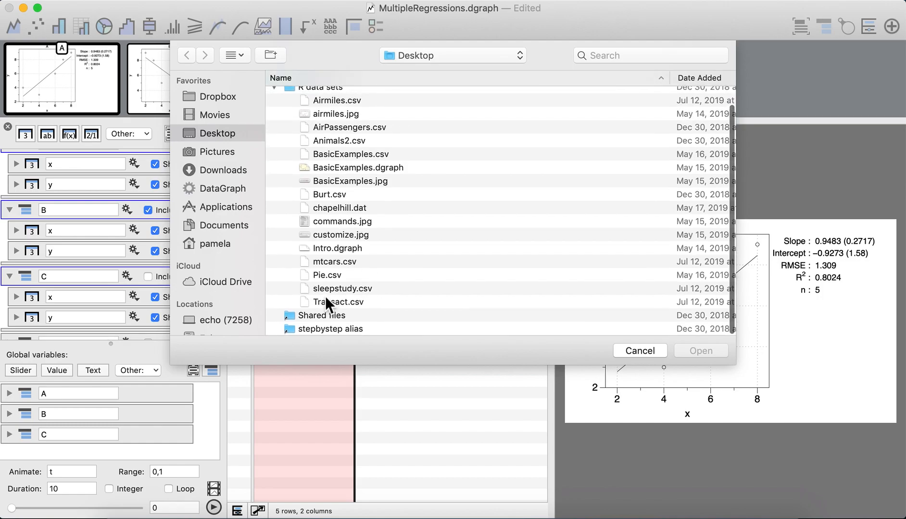
click(346, 303)
drag(347, 302, 93, 176)
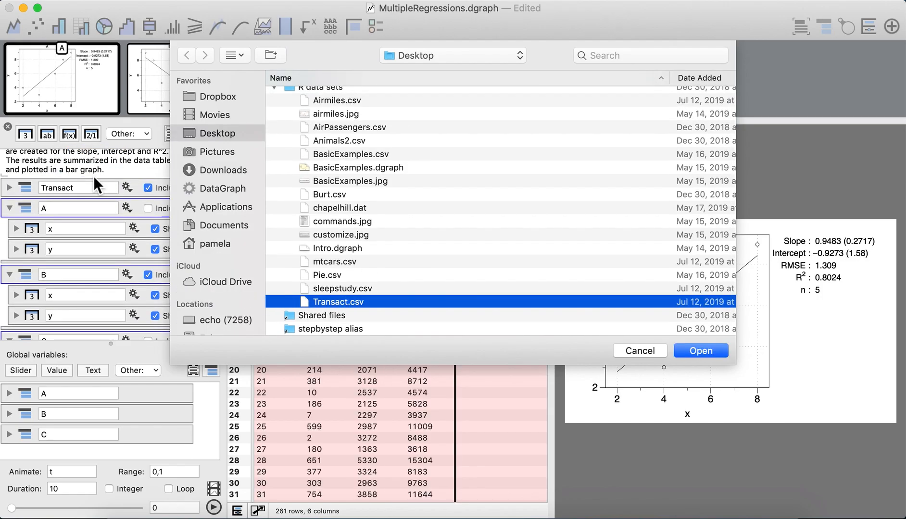
click(709, 349)
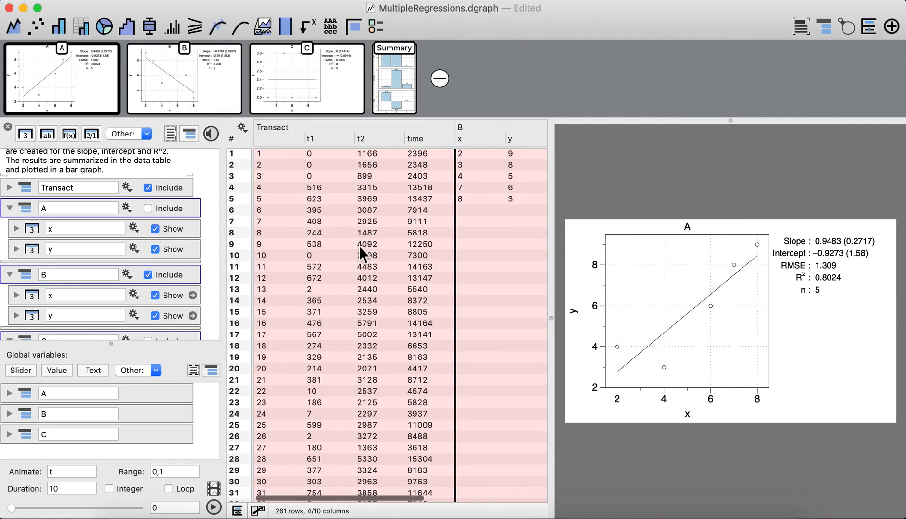
- Collapse the groups A, B and C in the list of column definitions
click(10, 208)
click(10, 229)
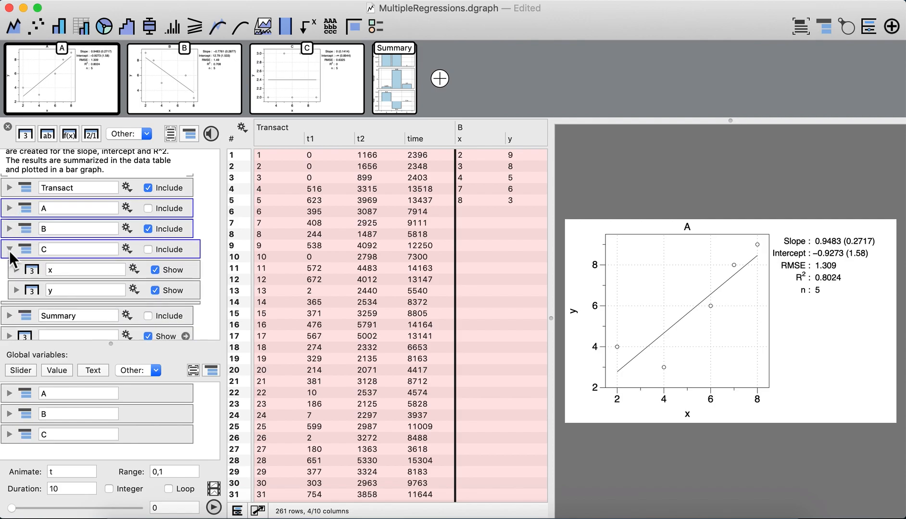
click(10, 249)
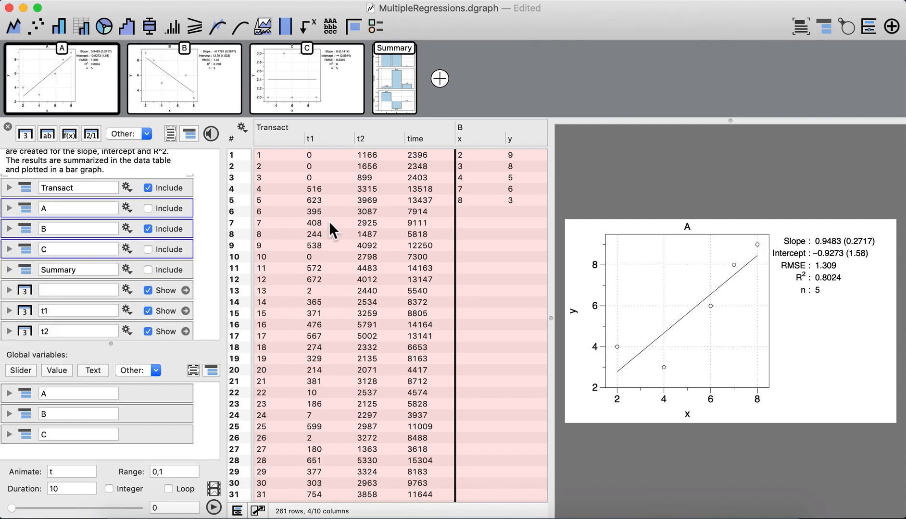
- Change the Transact columns t1 and t2 to text columns and undo the conversion
click(331, 139)
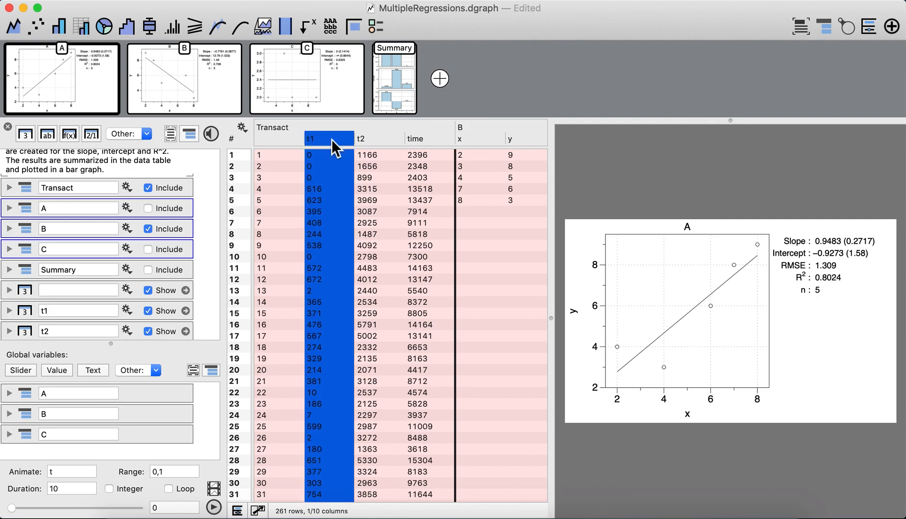
shift+click(381, 137)
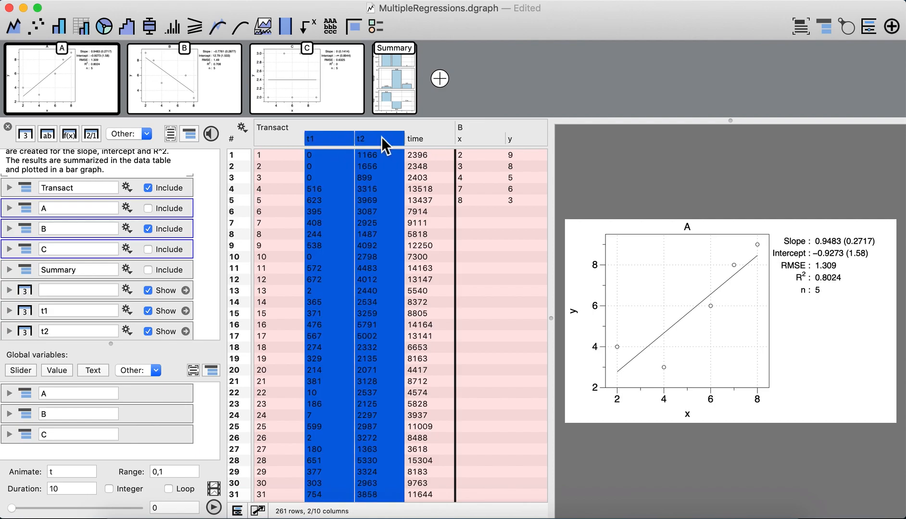
click(242, 127)
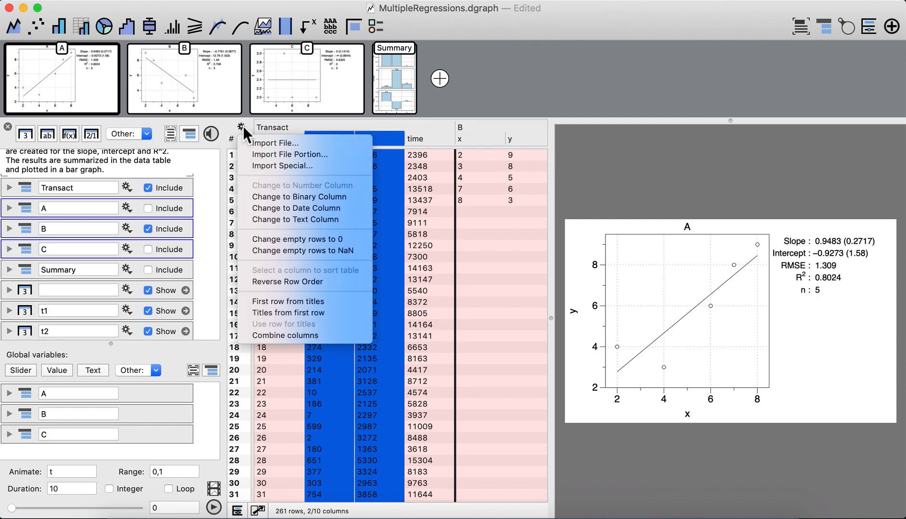
click(339, 219)
click(369, 198)
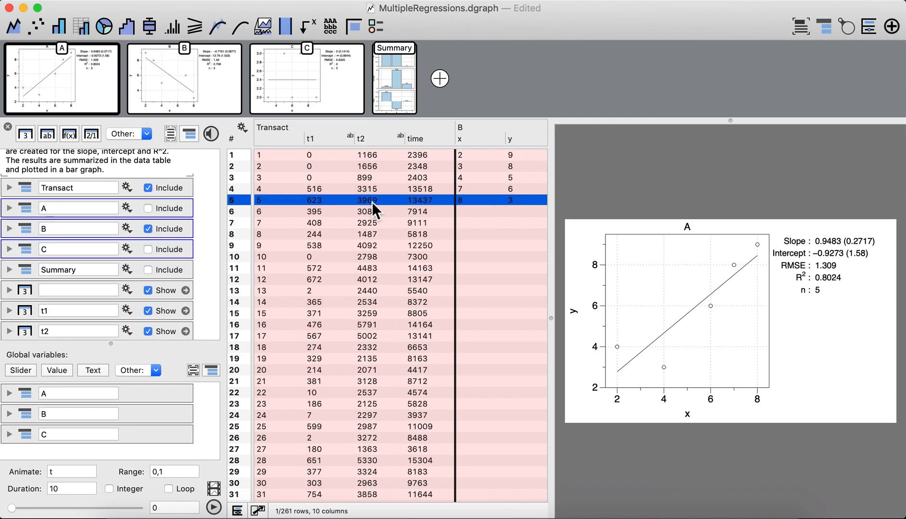
key(super+z)
click(242, 126)
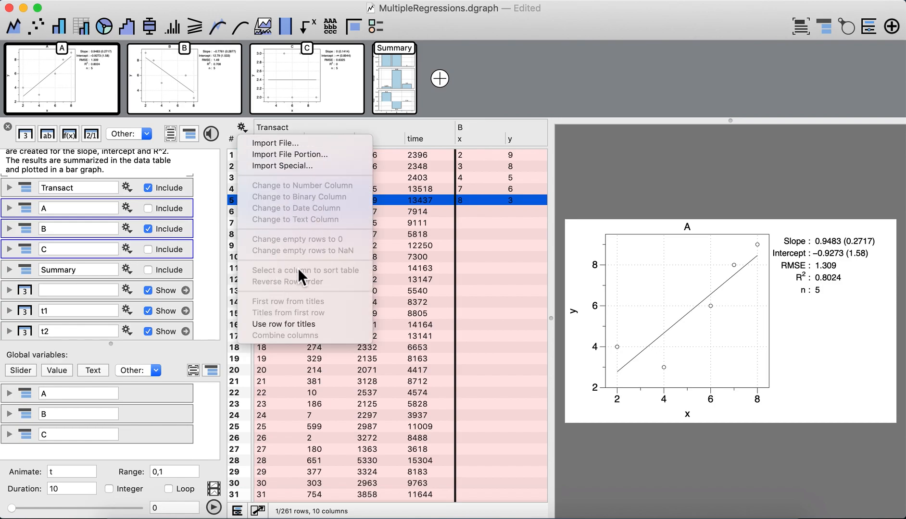
click(354, 369)
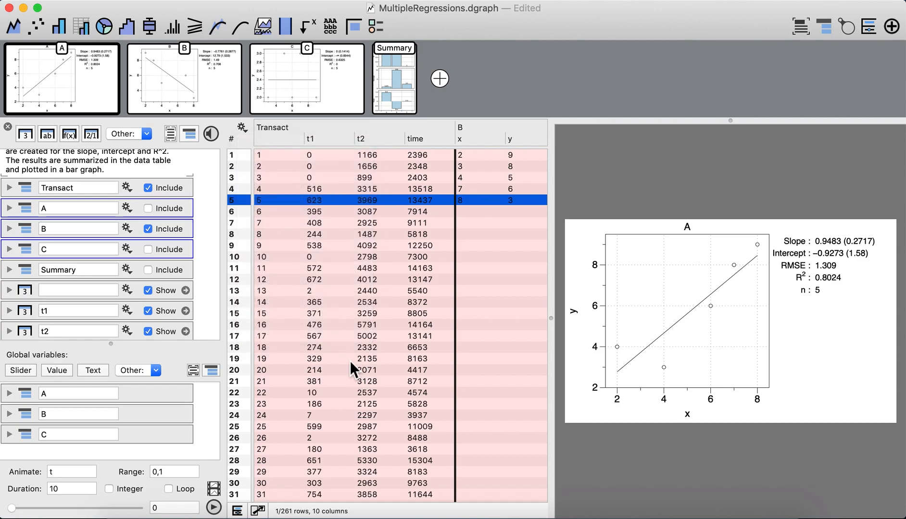
click(278, 139)
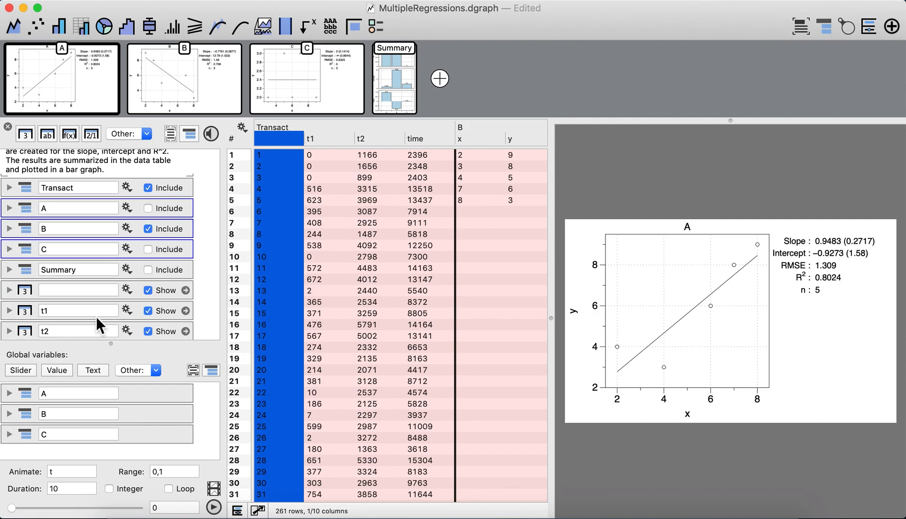
click(467, 518)
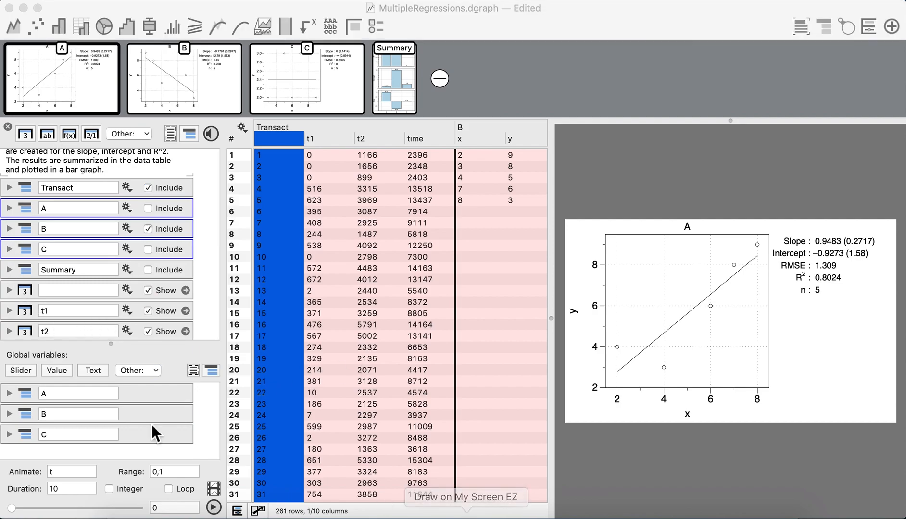
drag(43, 320, 47, 325)
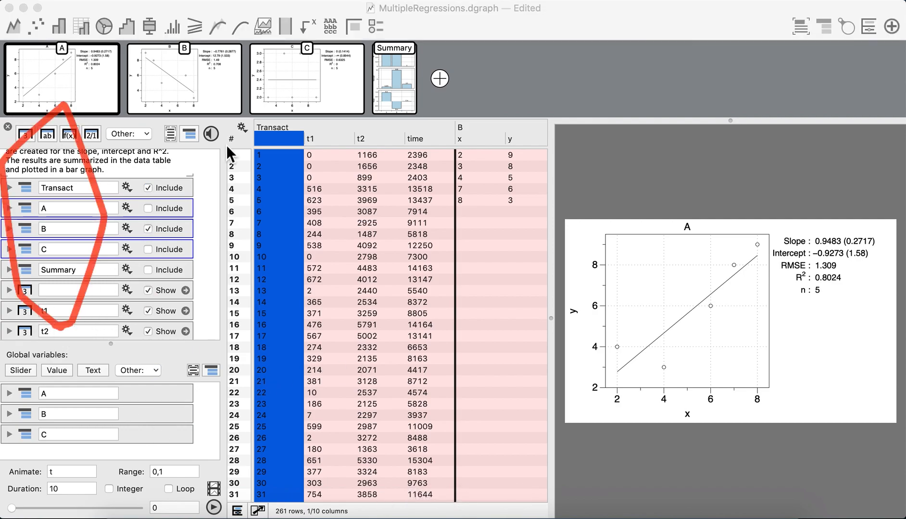
mouse_move(261, 154)
mouse_down()
mouse_move(303, 151)
mouse_move(282, 153)
mouse_up()
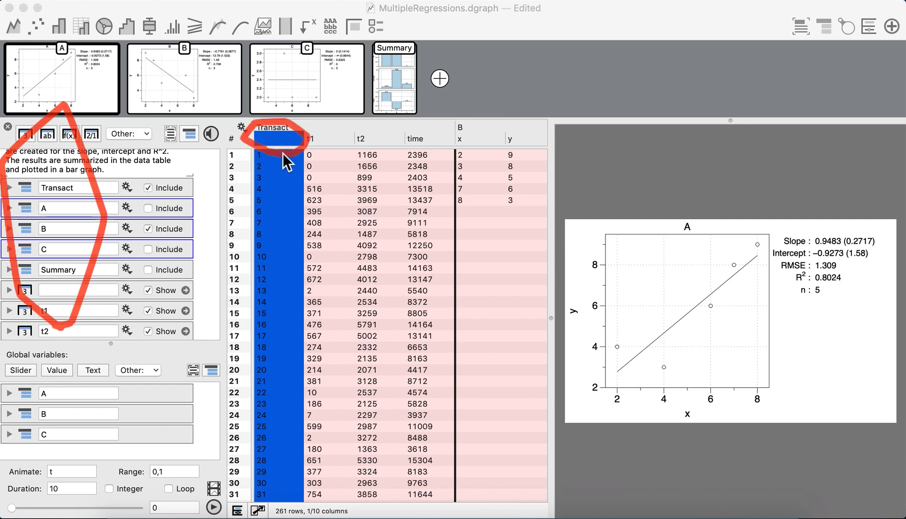
- Name the unnamed first Transact column index and rename the column t1 as two
click(277, 136)
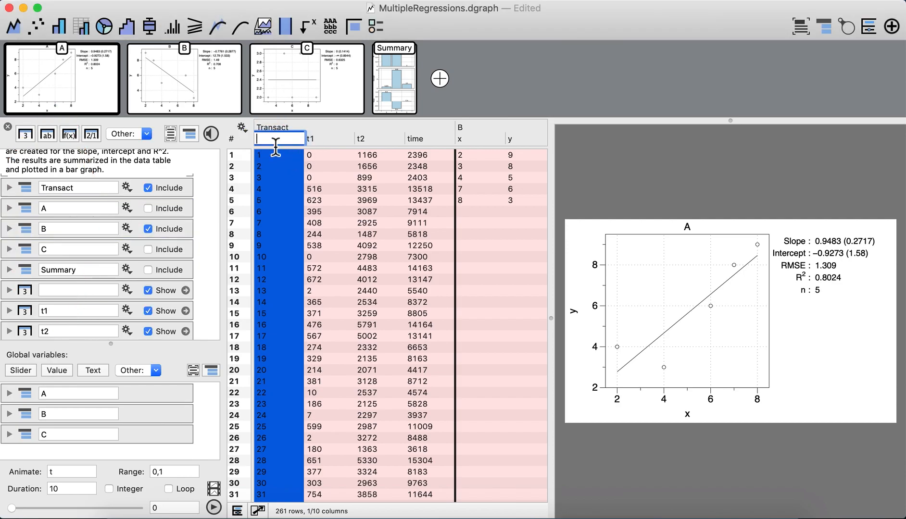
text(index)
key(Tab)
text(two)
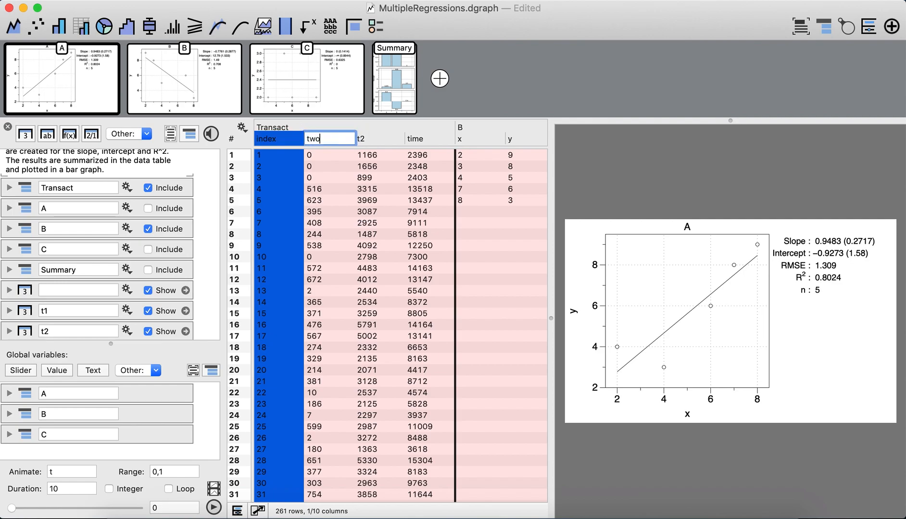
key(Tab)
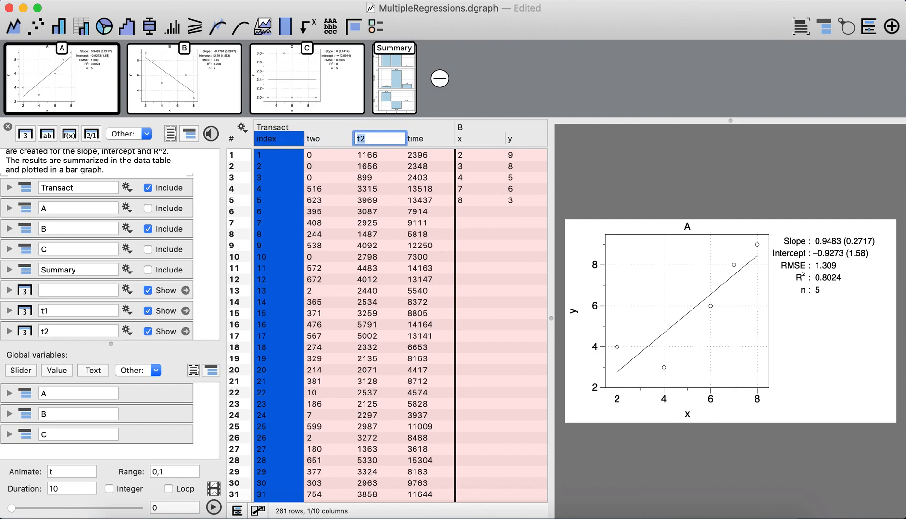
- Rename the second Transact column as one and the third Transact column as two
click(324, 139)
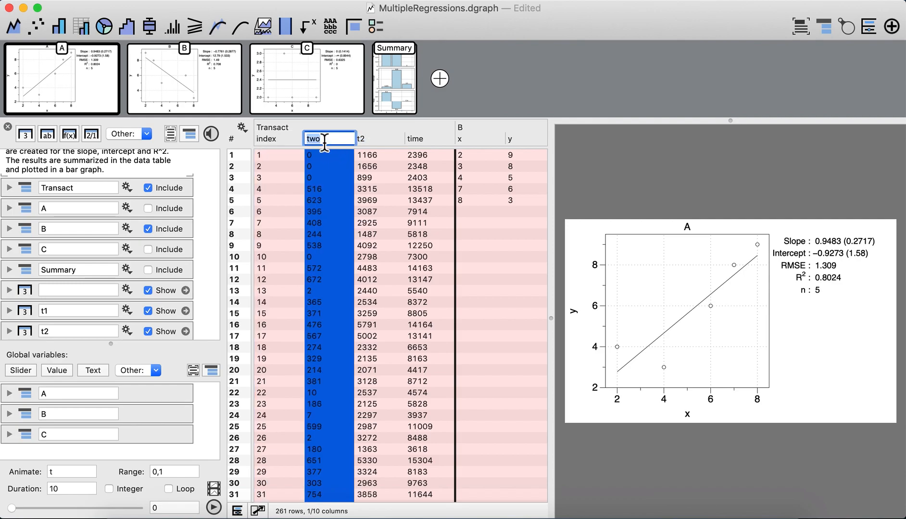
text(one)
key(Tab)
text(two)
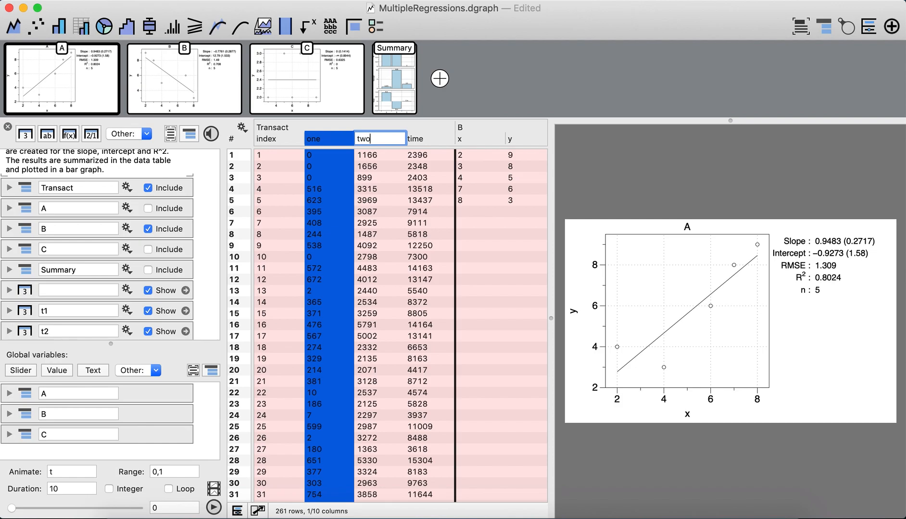
click(381, 189)
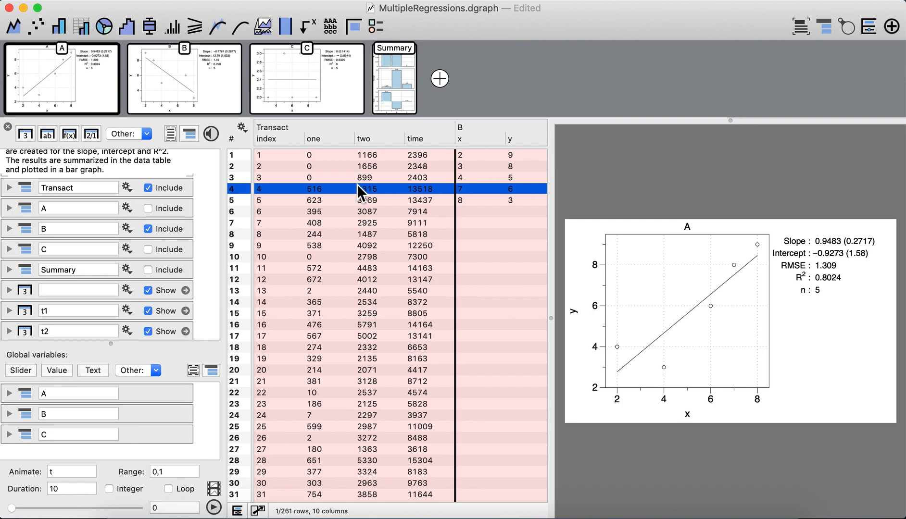
- Expand the Transact group in the list of column definitions and select its index column
click(271, 139)
click(271, 139)
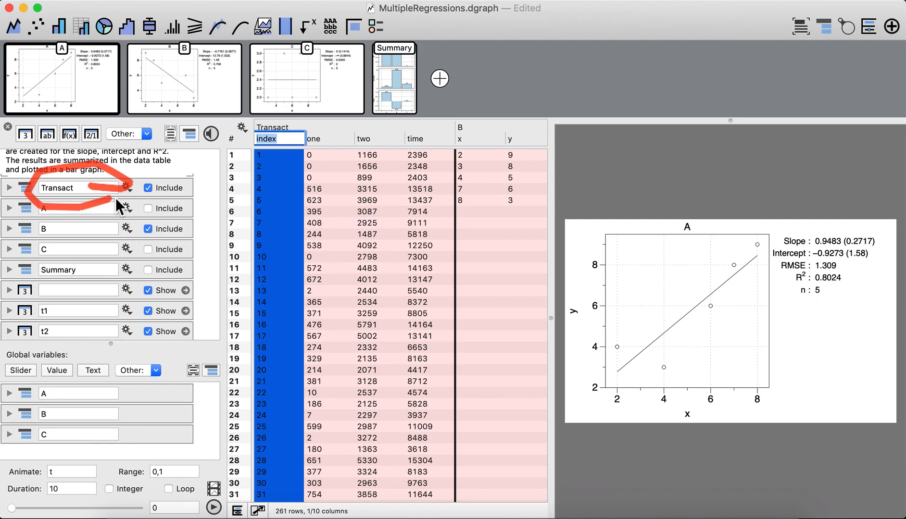
click(285, 169)
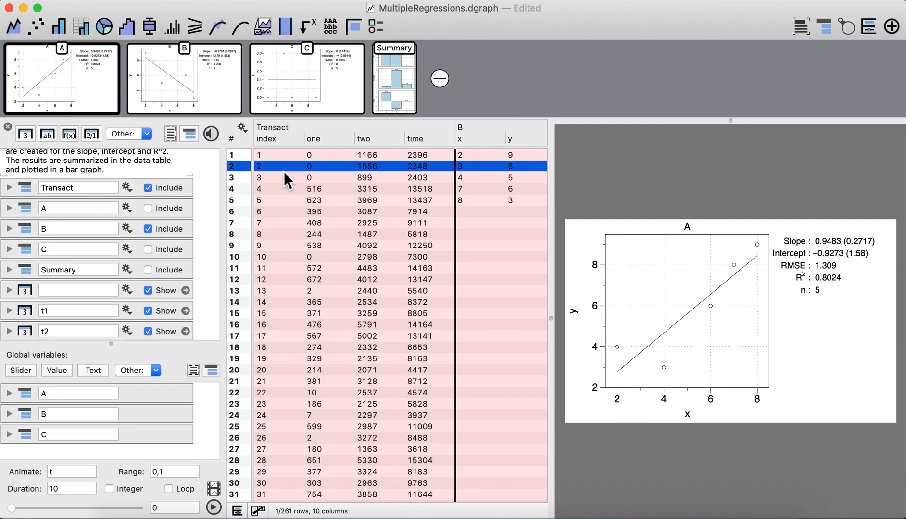
click(296, 139)
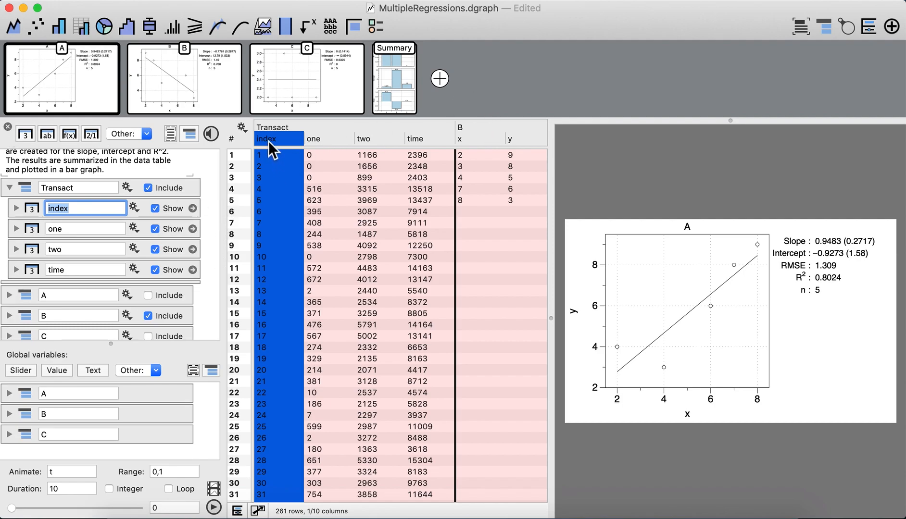
mouse_move(269, 141)
mouse_down()
mouse_move(311, 171)
mouse_move(336, 212)
mouse_move(286, 211)
mouse_move(297, 212)
mouse_move(275, 176)
mouse_move(336, 152)
mouse_move(377, 149)
mouse_move(416, 125)
mouse_move(308, 148)
mouse_move(347, 142)
mouse_move(605, 168)
mouse_move(636, 186)
mouse_move(300, 151)
mouse_move(237, 155)
mouse_move(278, 144)
mouse_up()
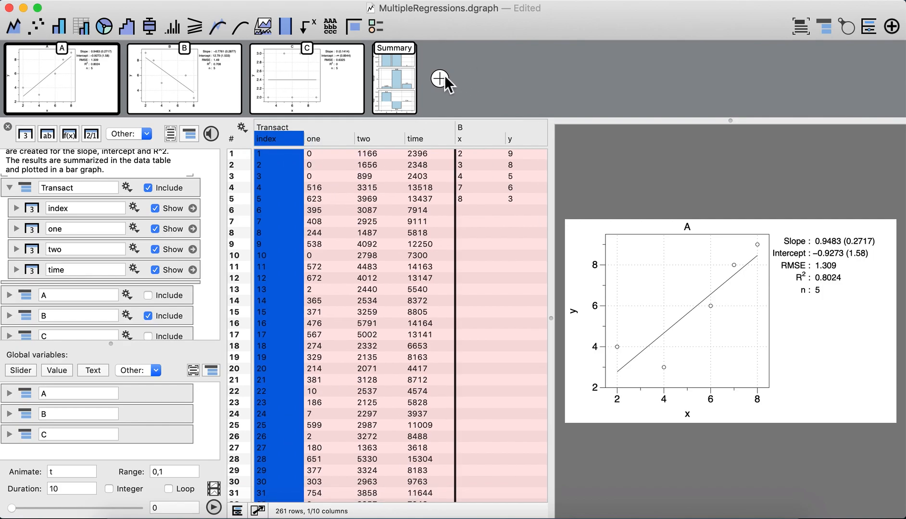
- Add a new graph with a Points plot of the index column and reveal its drawing commands above the graph
click(445, 77)
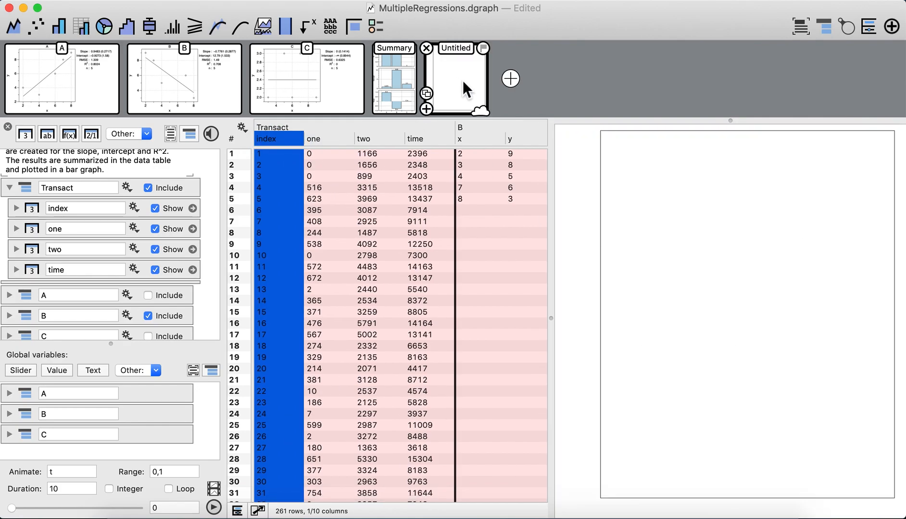
click(38, 26)
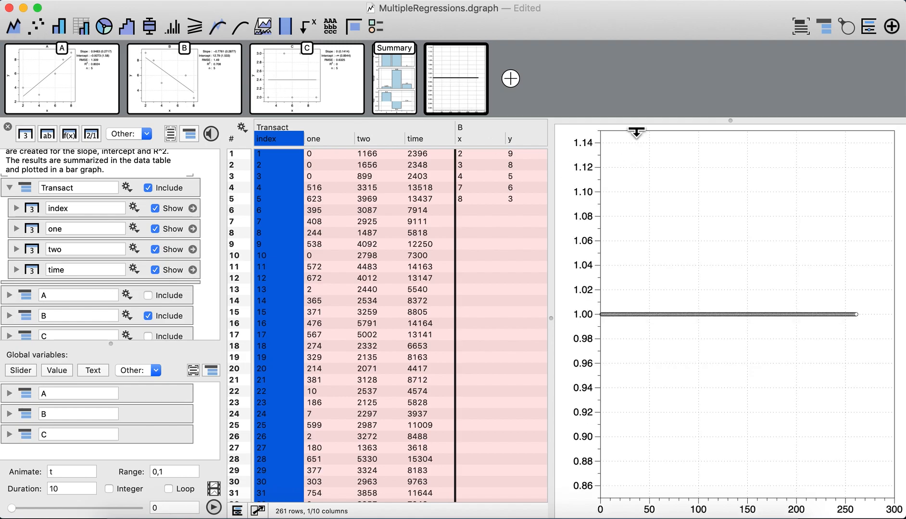
drag(633, 124, 661, 241)
click(592, 207)
scroll(641, 194, down, 1)
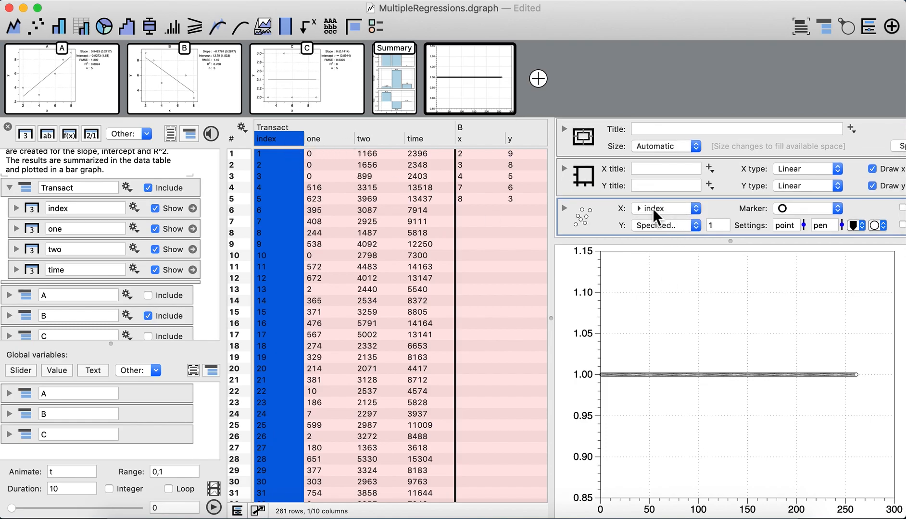
- Set the Points plot's X to the time column, and its Y to column one and finally to column two
click(654, 208)
click(554, 200)
click(425, 139)
drag(415, 140, 648, 212)
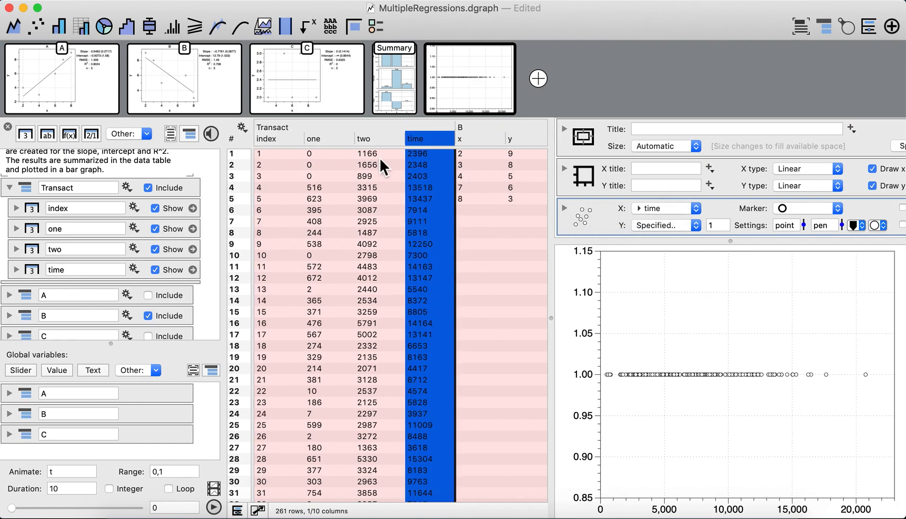
drag(326, 137, 664, 229)
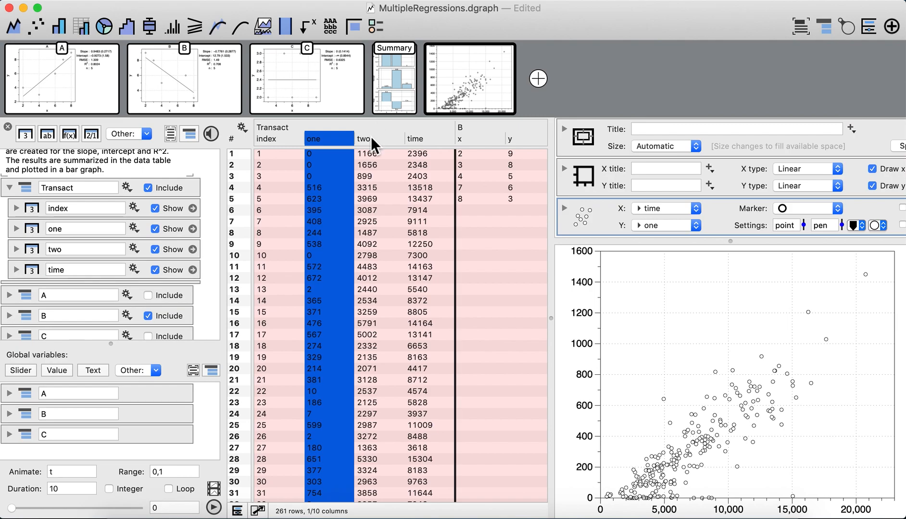
drag(383, 138, 669, 225)
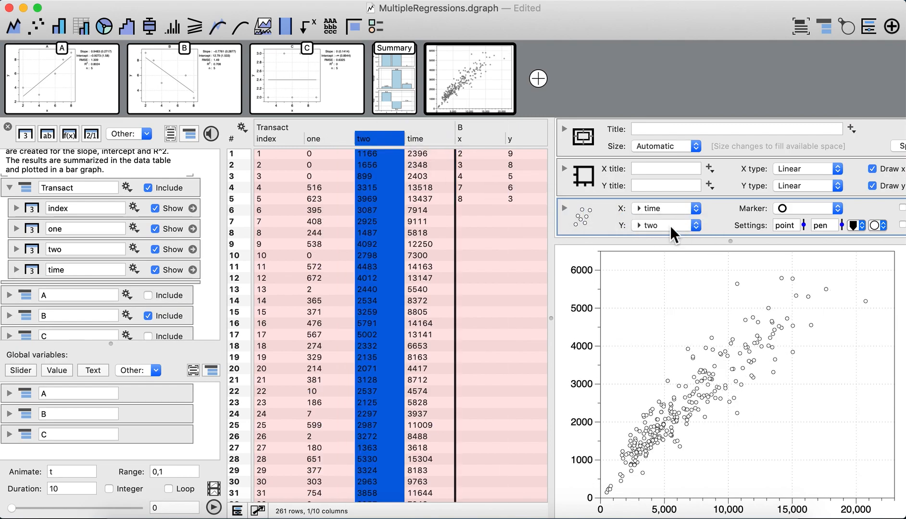